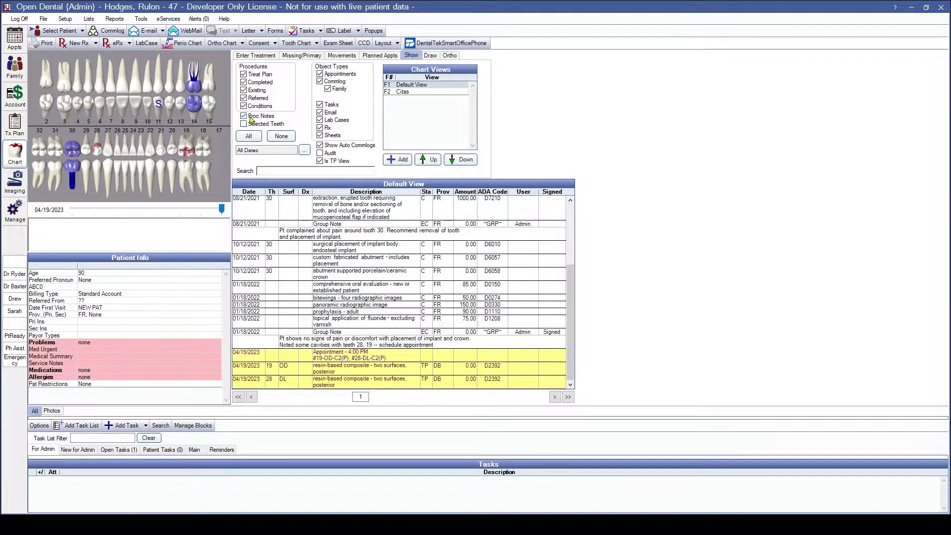
Limit the chart entries to tooth 14, and restore the display of all entries.
left_click(195, 124)
left_click(243, 124)
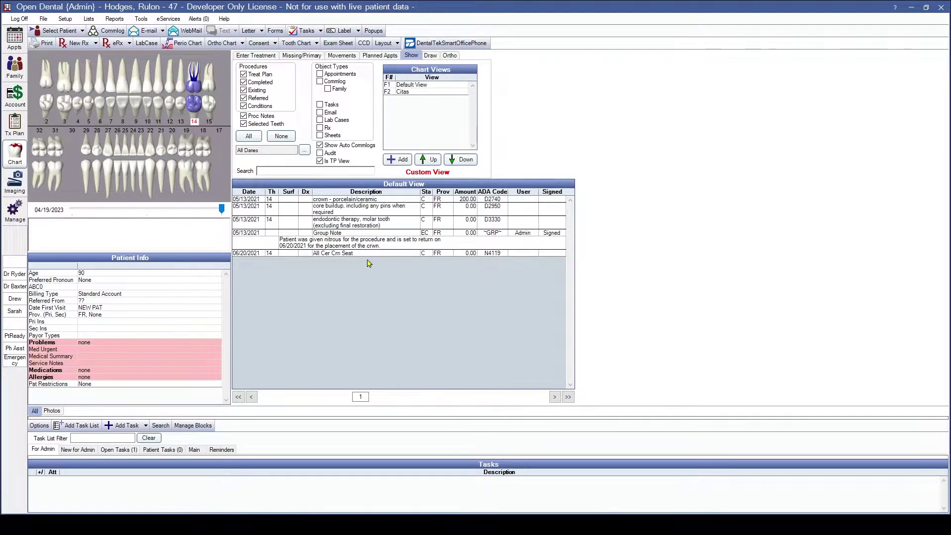
left_click(248, 136)
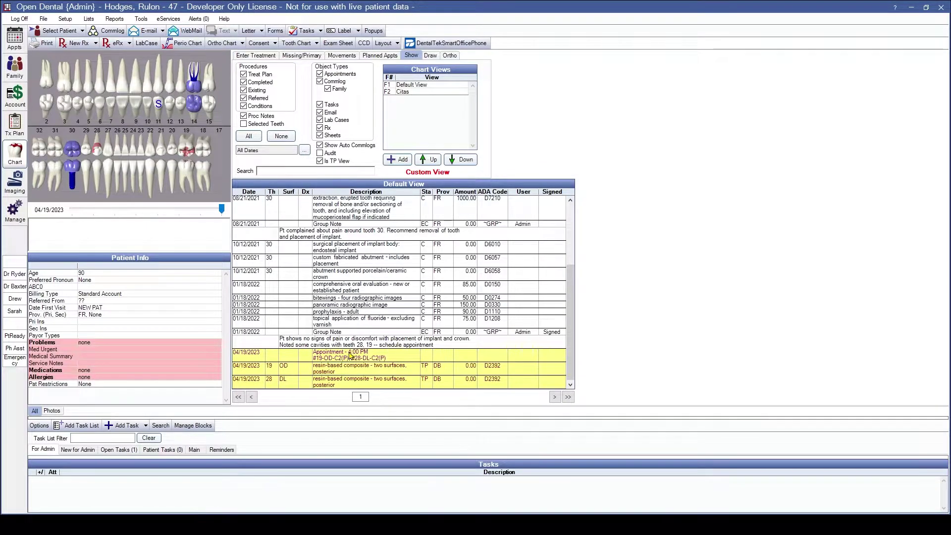
Hide the appointment entries from the progress notes and bring them back.
left_click(320, 75)
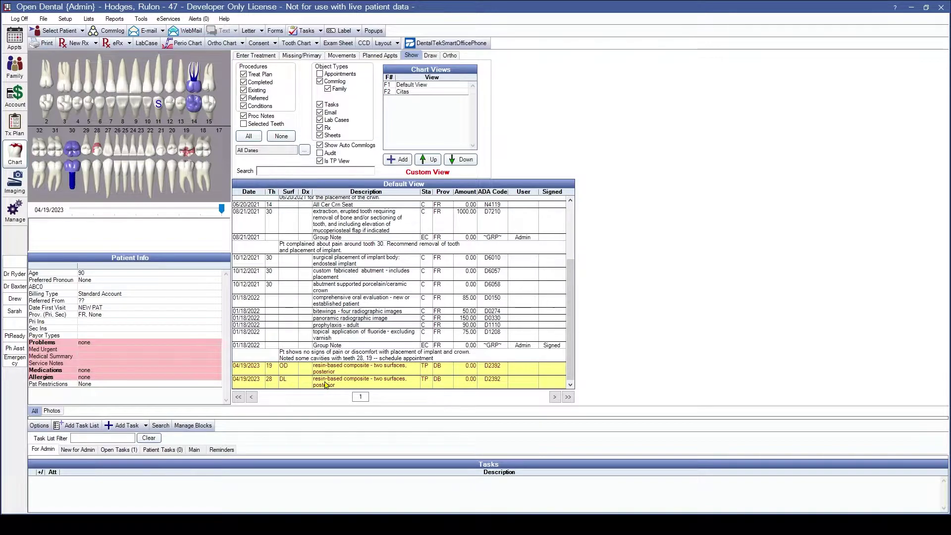
left_click(320, 74)
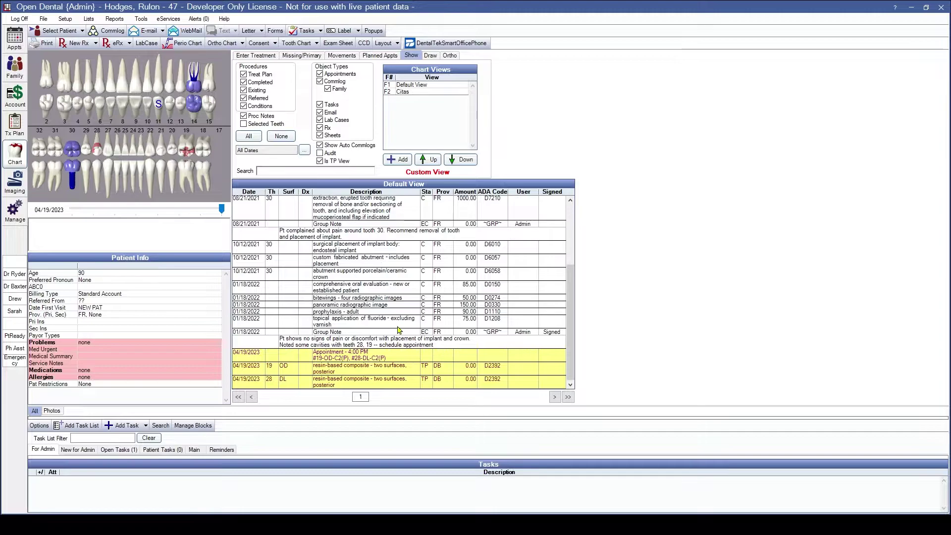
left_click(320, 152)
View the patient's treatment plans in the treatment entry area, and return to the Default View of the progress notes.
left_click(257, 56)
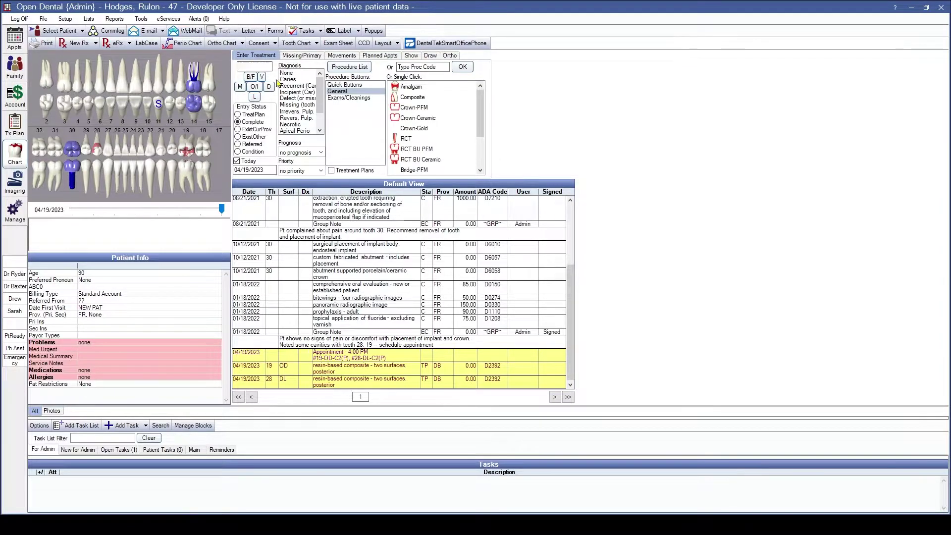
left_click(342, 171)
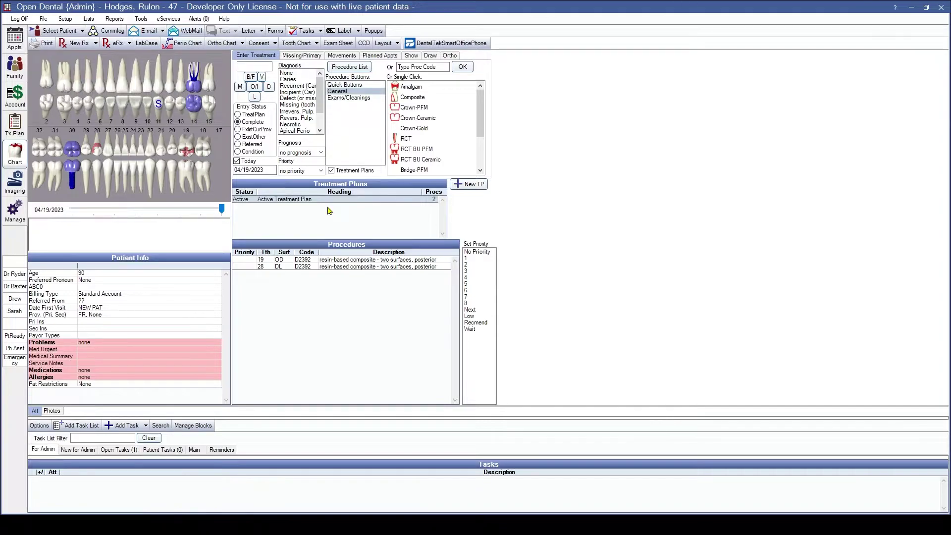
left_click(331, 170)
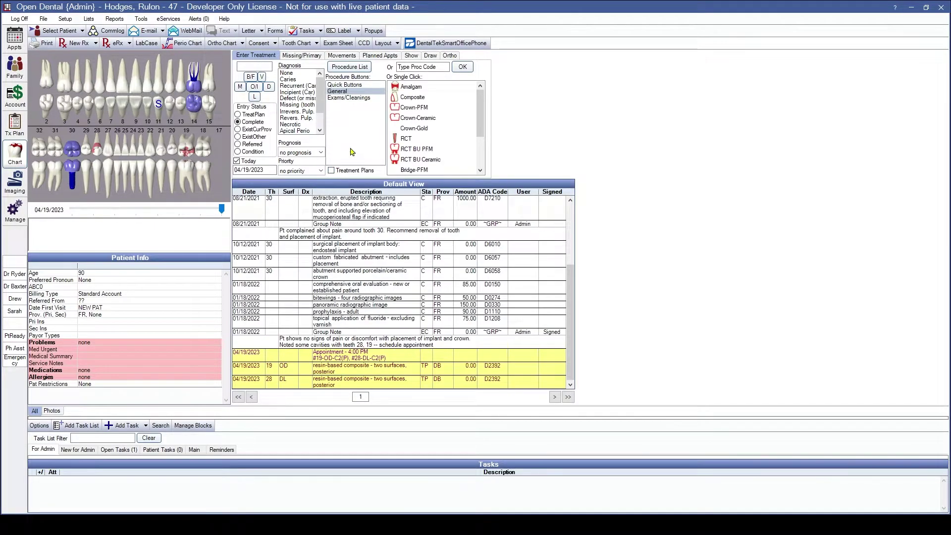
left_click(414, 55)
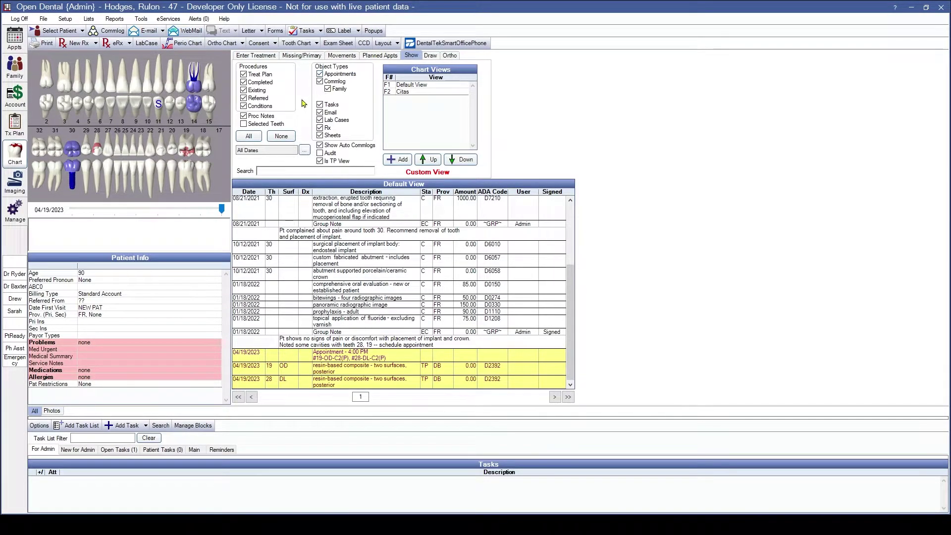
left_click(412, 86)
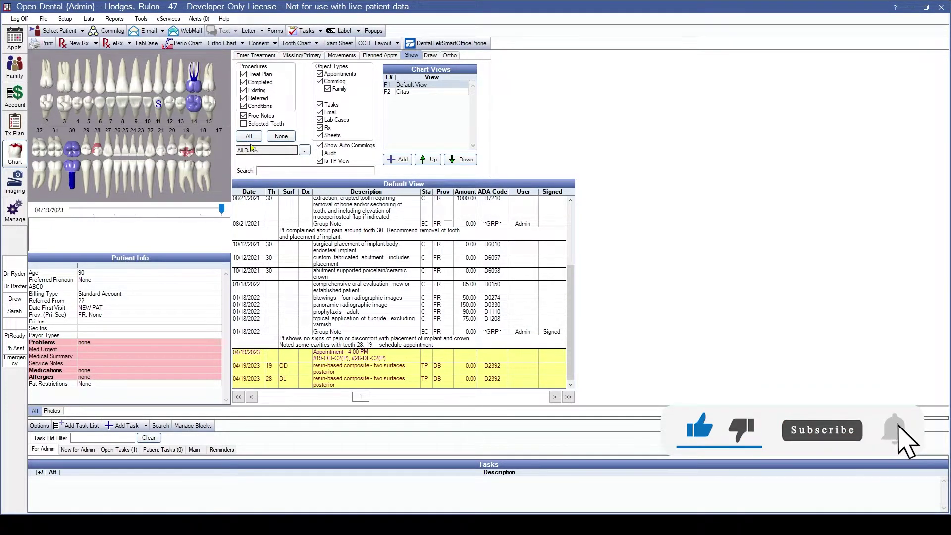
Filter the progress notes to the date range 06/20/2021 to 10/31/2021.
left_click(305, 153)
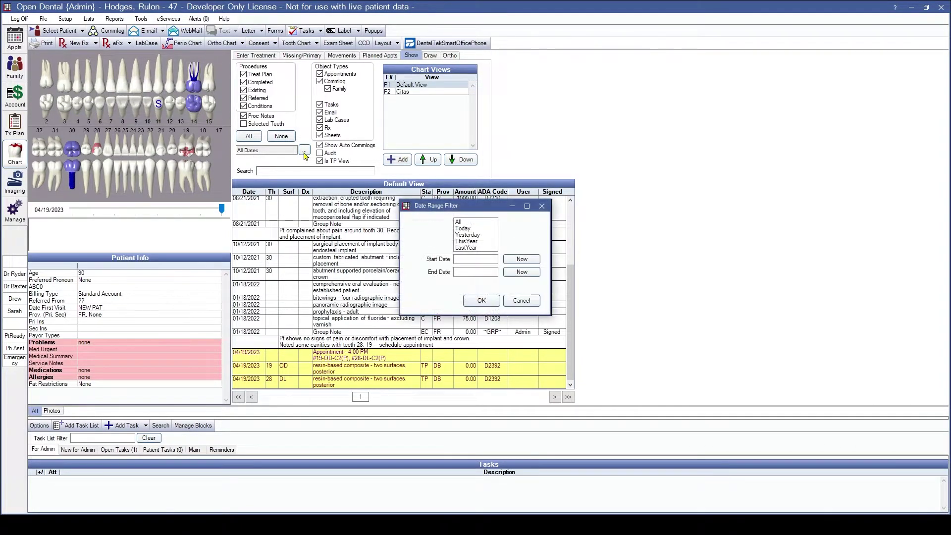
left_click_drag(448, 210, 426, 174)
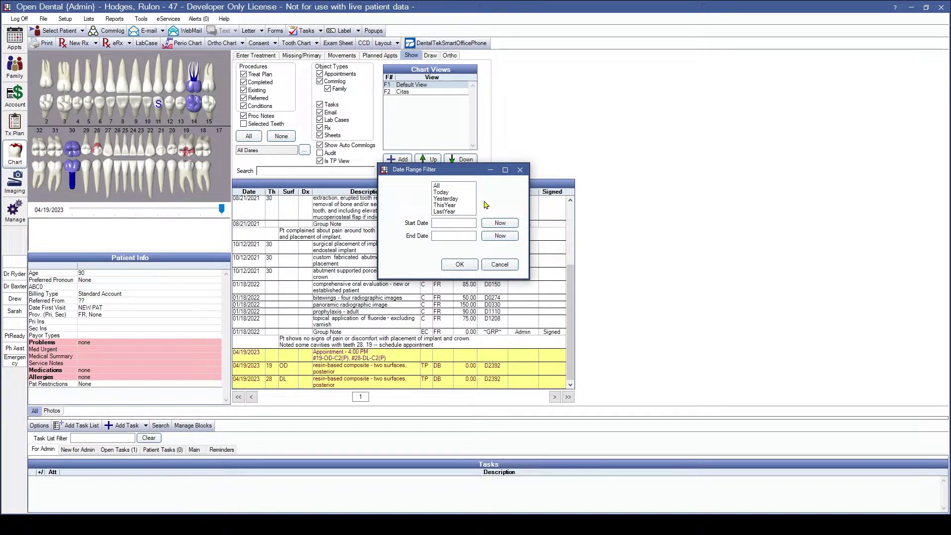
left_click(439, 222)
type("06/20/2021")
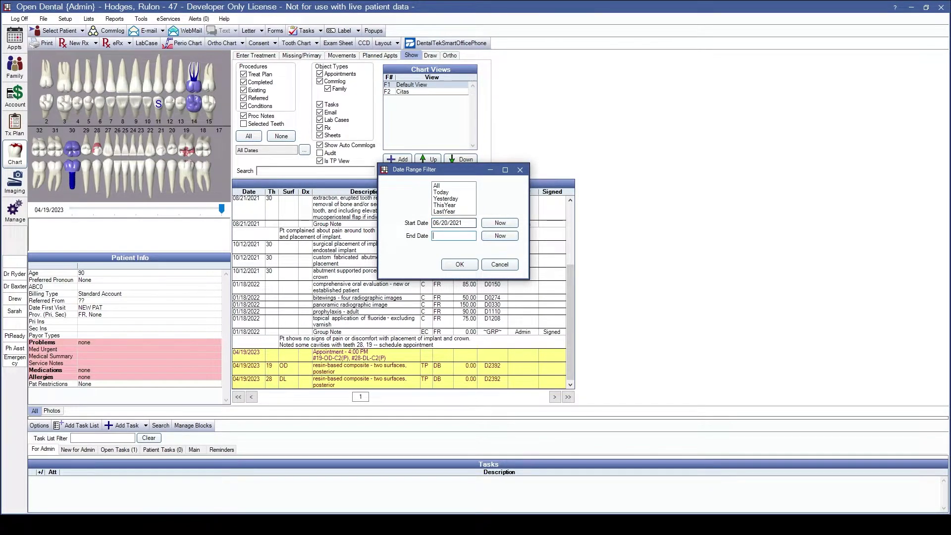
type("0/31/21")
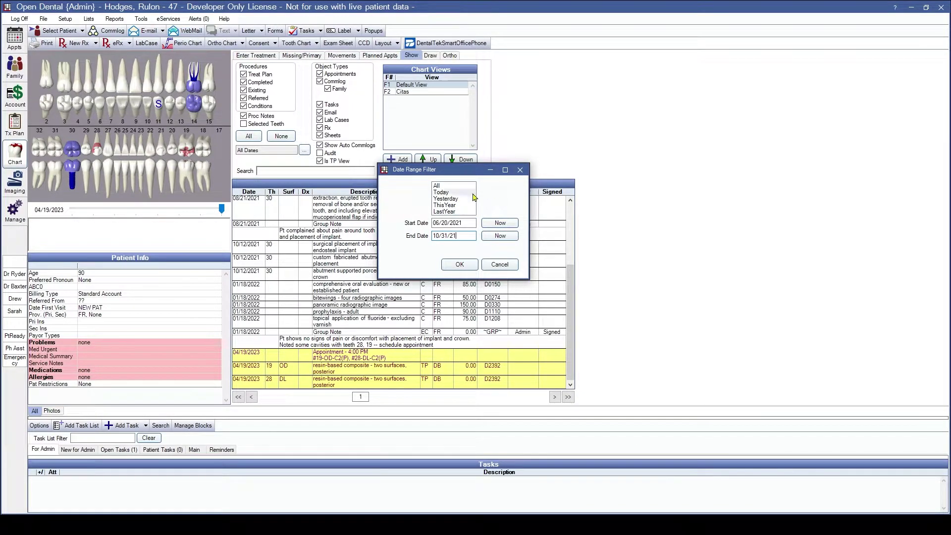
left_click(460, 265)
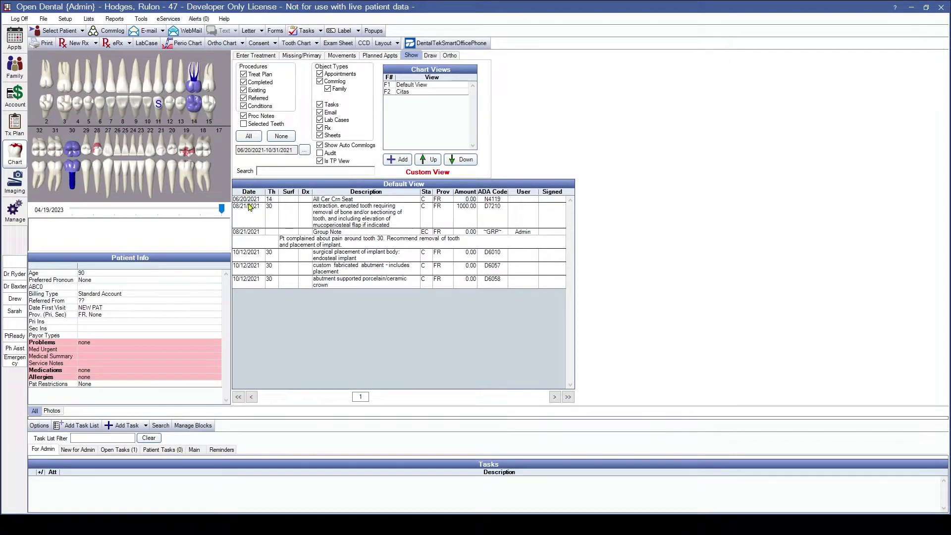
Change the date filter so the progress notes cover only 05/13/2021.
left_click(304, 150)
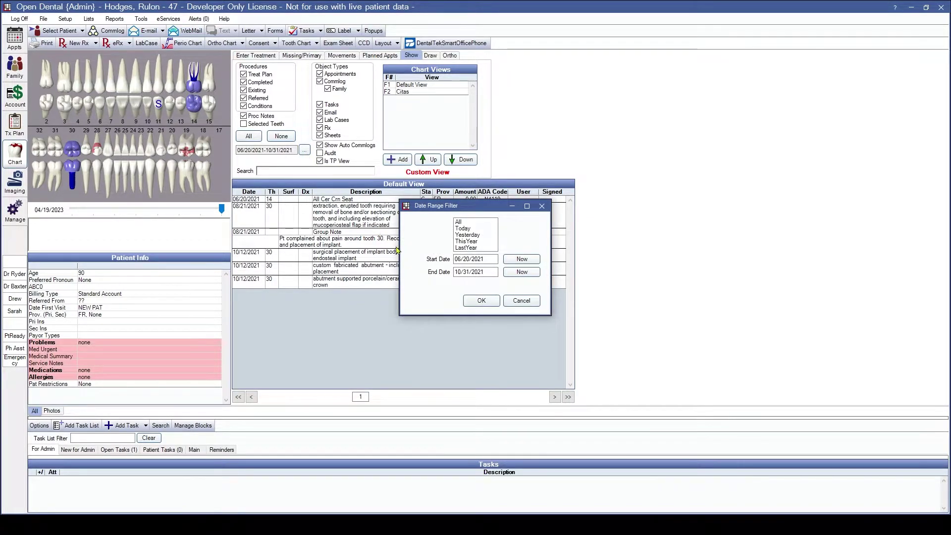
left_click_drag(477, 258, 452, 272)
key("BackSpace")
key("BackSpace")
left_click(472, 259)
type("05/13/202")
key("Tab")
type("05/13/202")
left_click(479, 300)
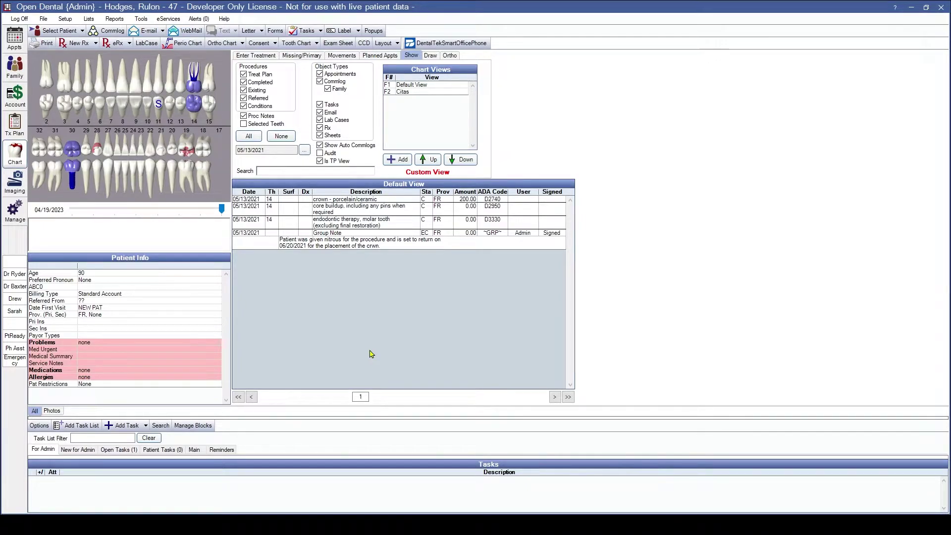
Reset the progress notes date filter to all dates and reapply the Default View.
left_click(305, 150)
left_click(458, 221)
left_click(481, 301)
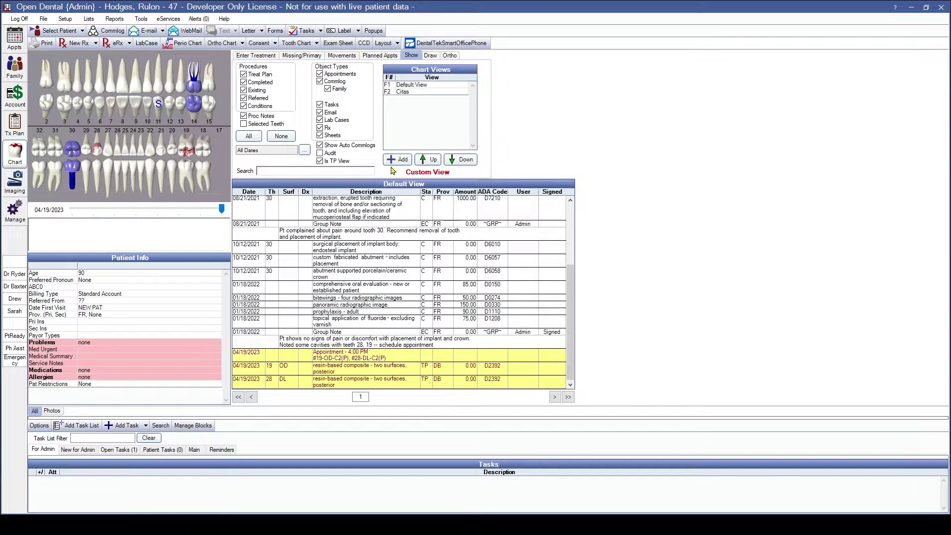
left_click(401, 85)
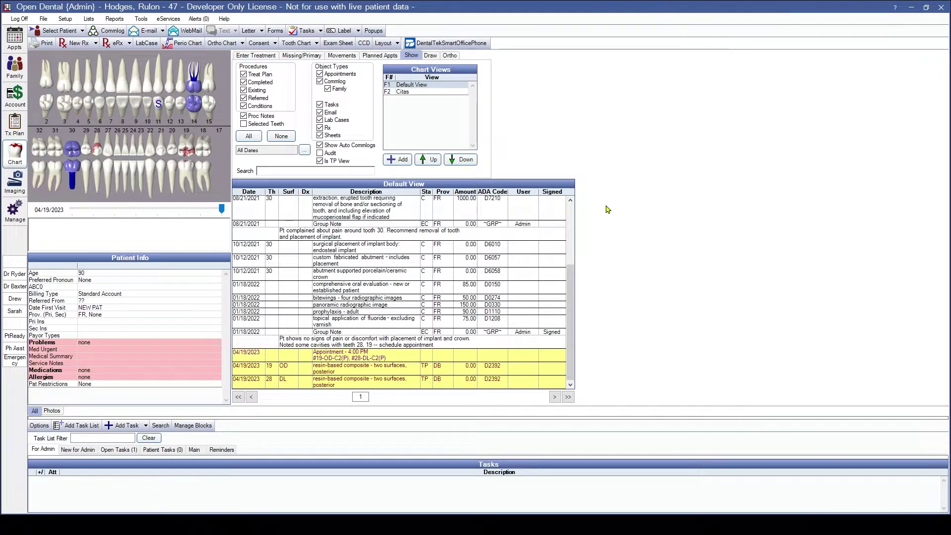
Search the progress notes for "extraction" and for provider "DB", clearing each search.
left_click(281, 173)
type("xtraction")
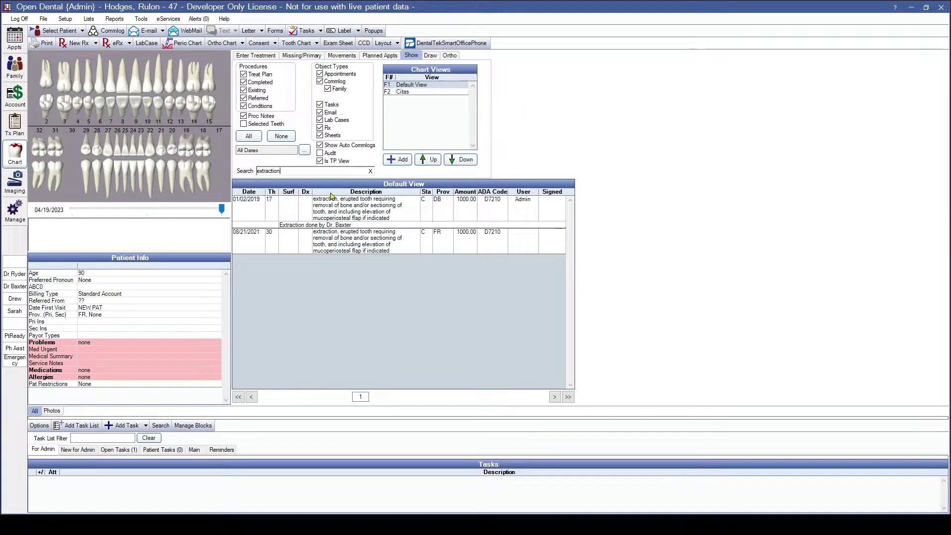
left_click(371, 171)
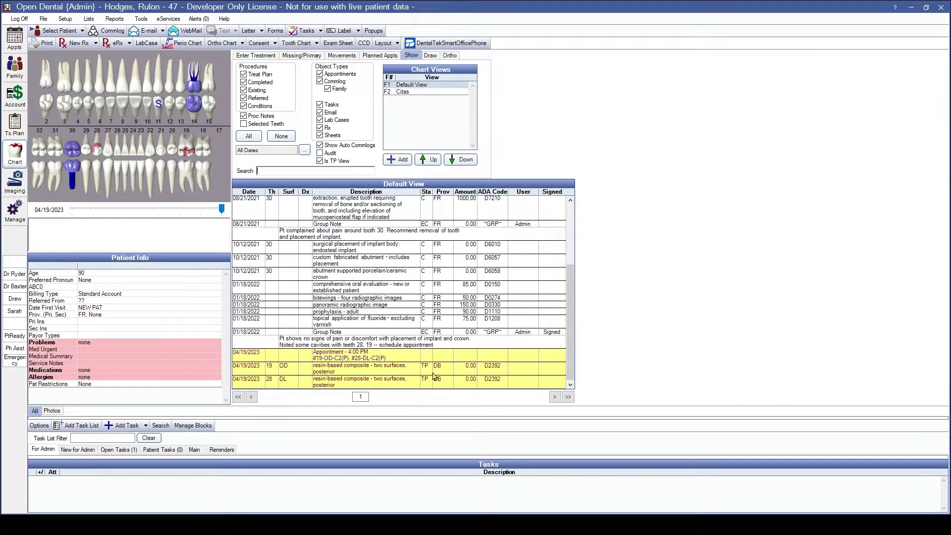
type("DB")
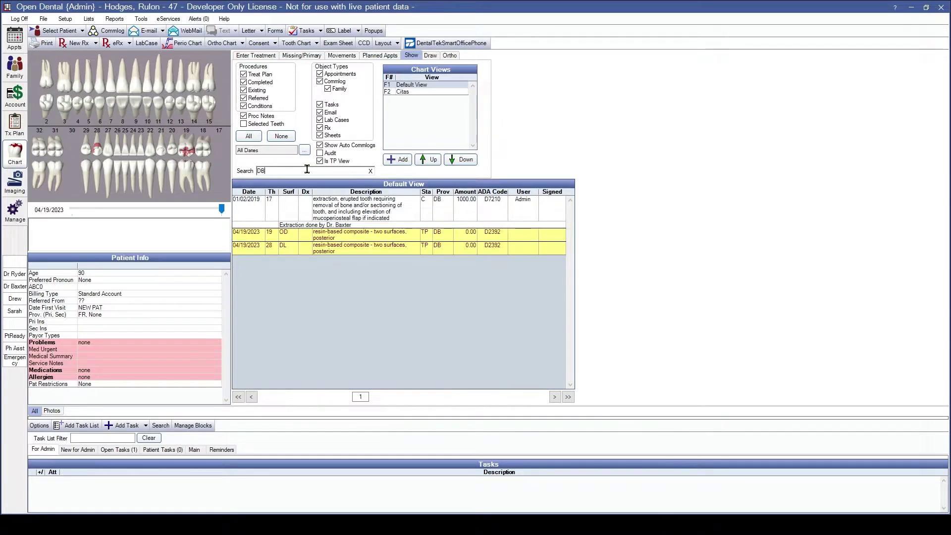
left_click(370, 171)
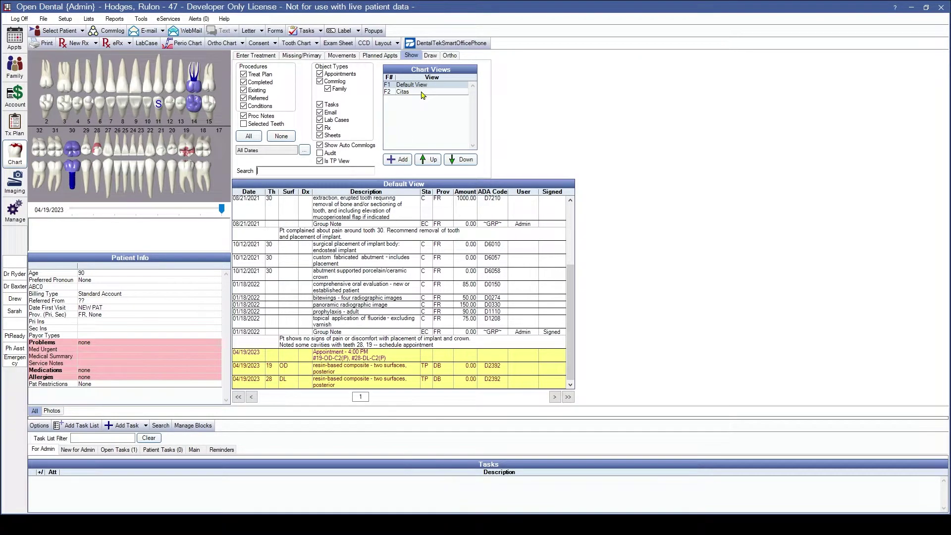
Start a new chart view with the description "Progress Notes View".
left_click(399, 161)
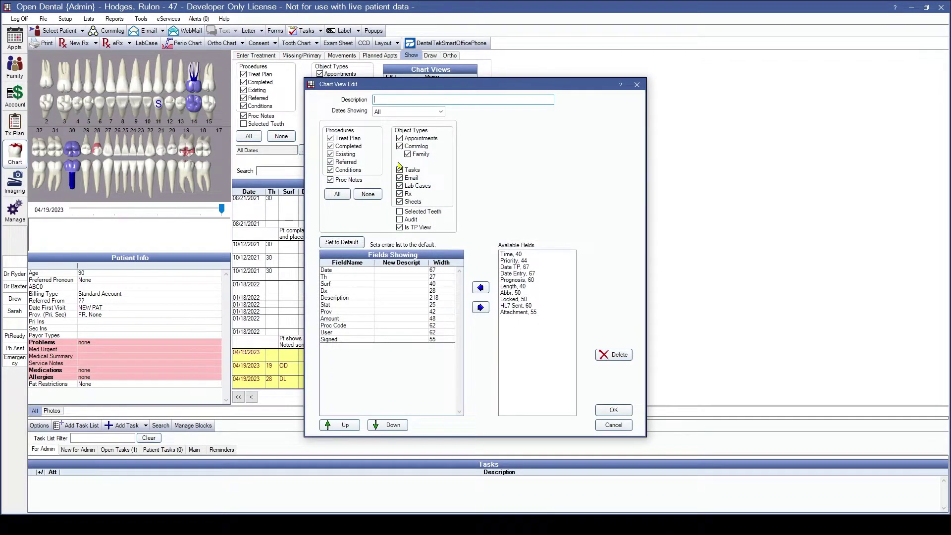
type("Progre")
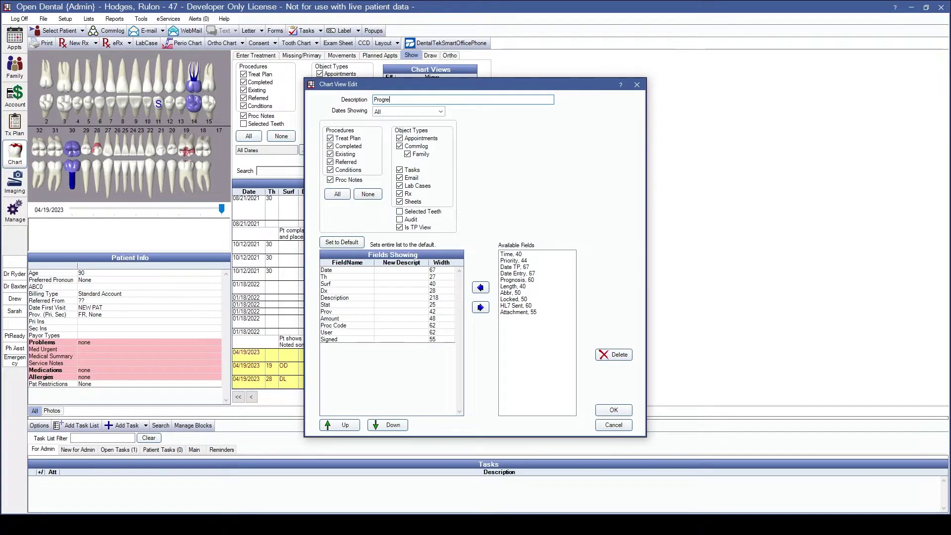
type("ss Notes VI")
key("BackSpace")
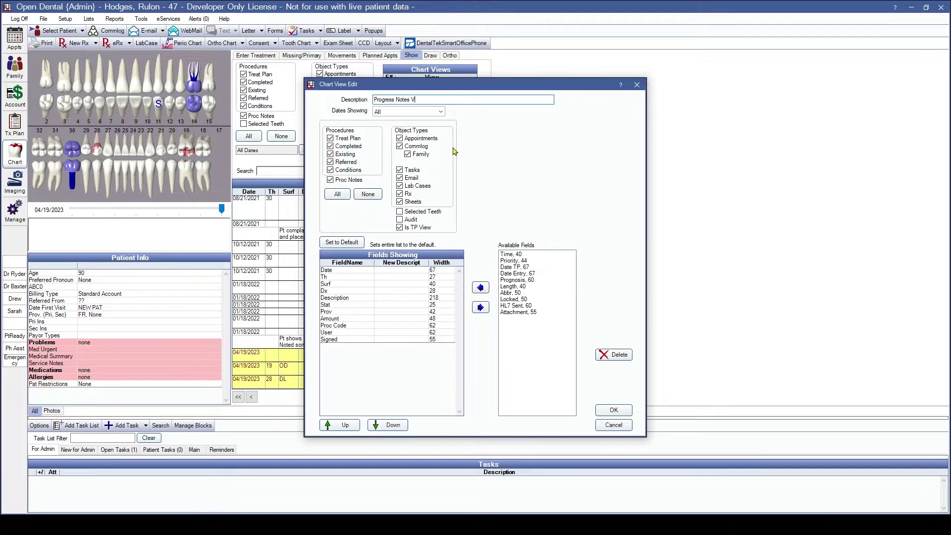
type("iew")
left_click_drag(462, 85, 641, 59)
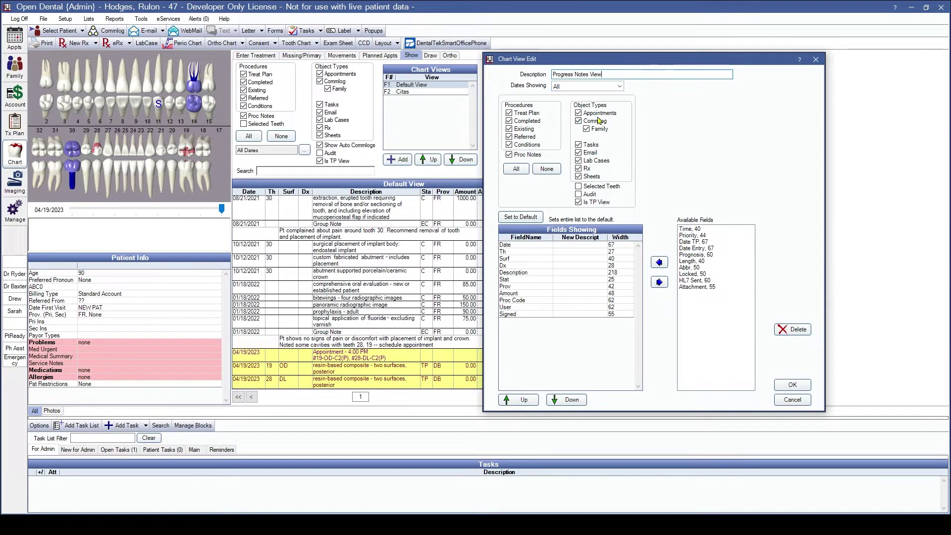
Exclude Appointments, Lab Cases, Rx, Sheets and Is TP View from the new chart view, and remove its Amount field.
left_click(579, 114)
left_click(579, 169)
left_click(578, 160)
left_click(579, 177)
left_click(578, 202)
left_click_drag(662, 61, 667, 54)
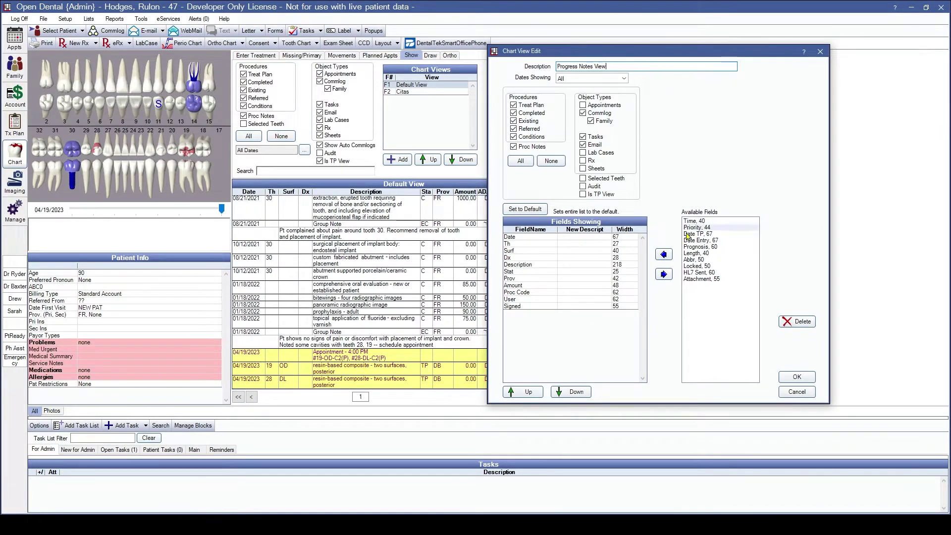
left_click(531, 287)
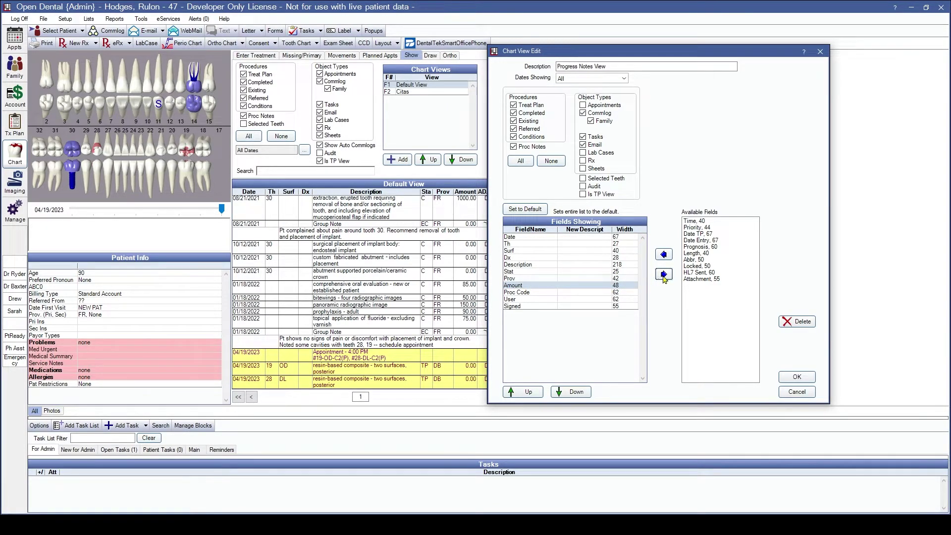
left_click(664, 277)
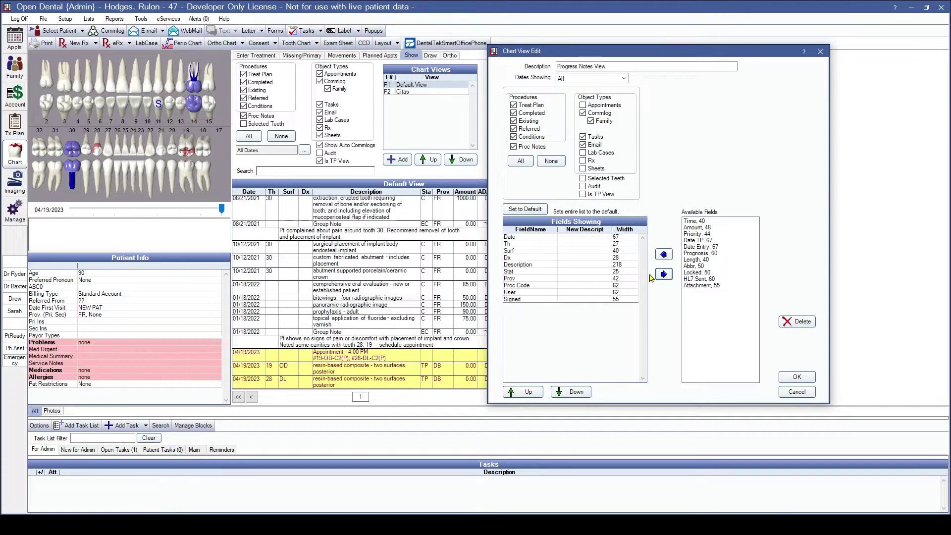
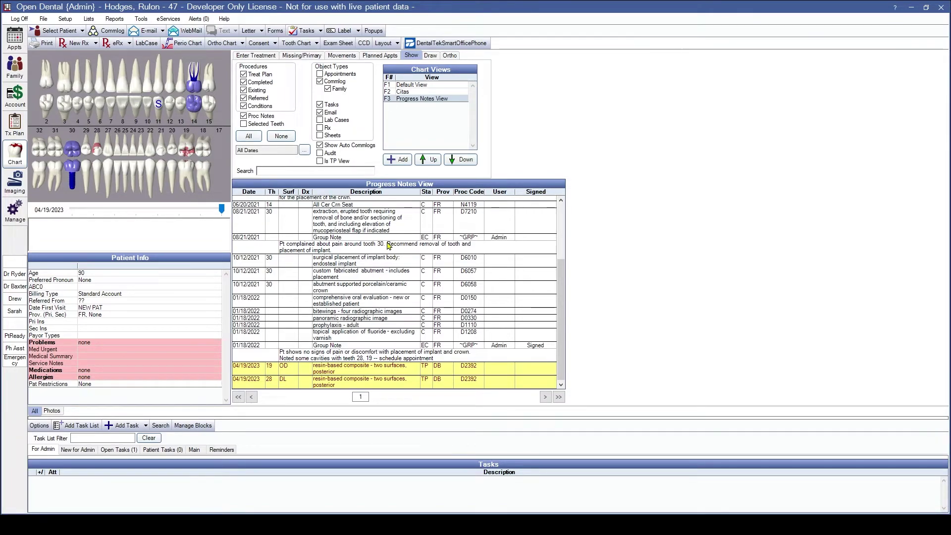
Preview the Default View's progress notes for printing, close the preview, and switch to the Progress Notes View.
left_click(416, 86)
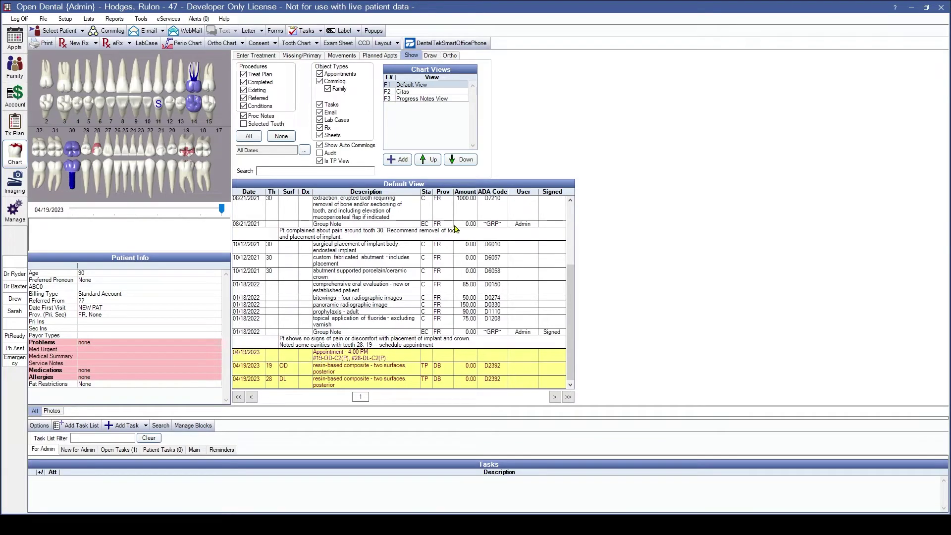
right_click(362, 239)
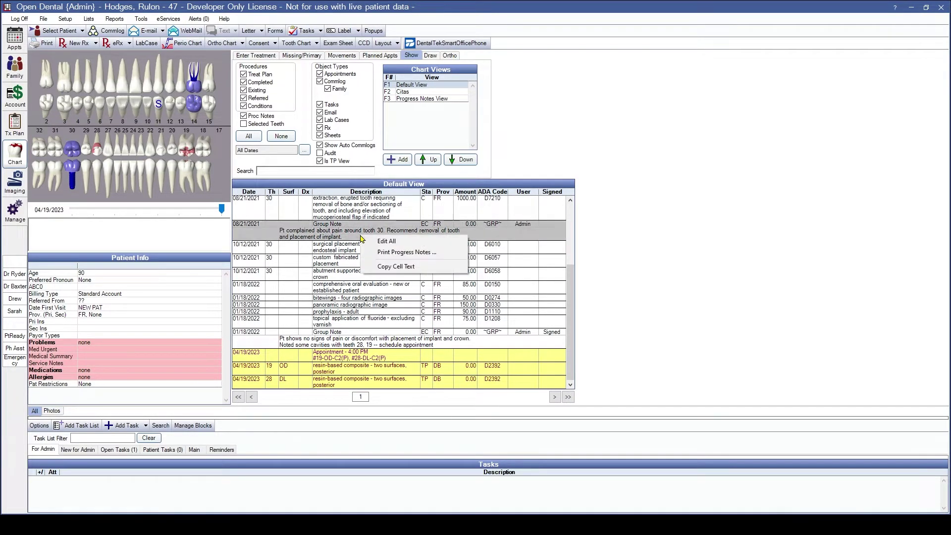
left_click(400, 257)
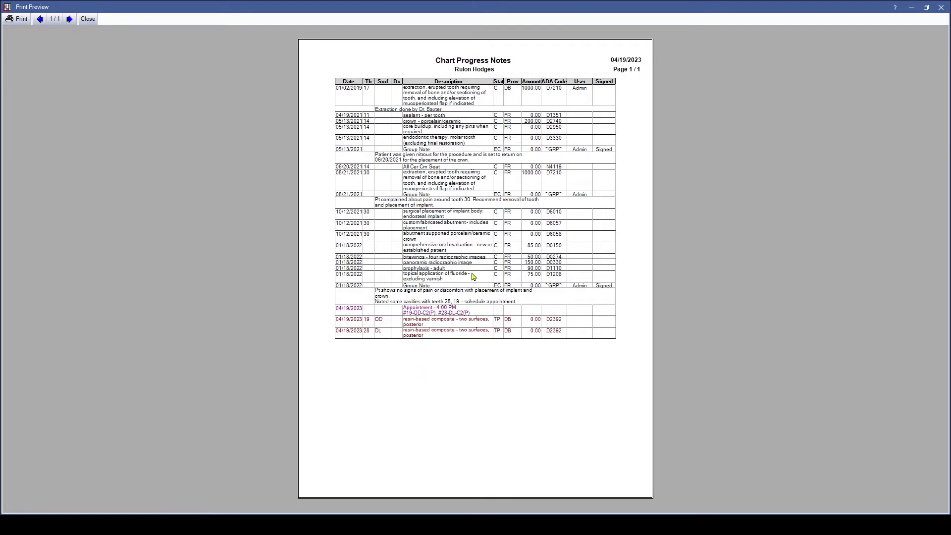
left_click(942, 8)
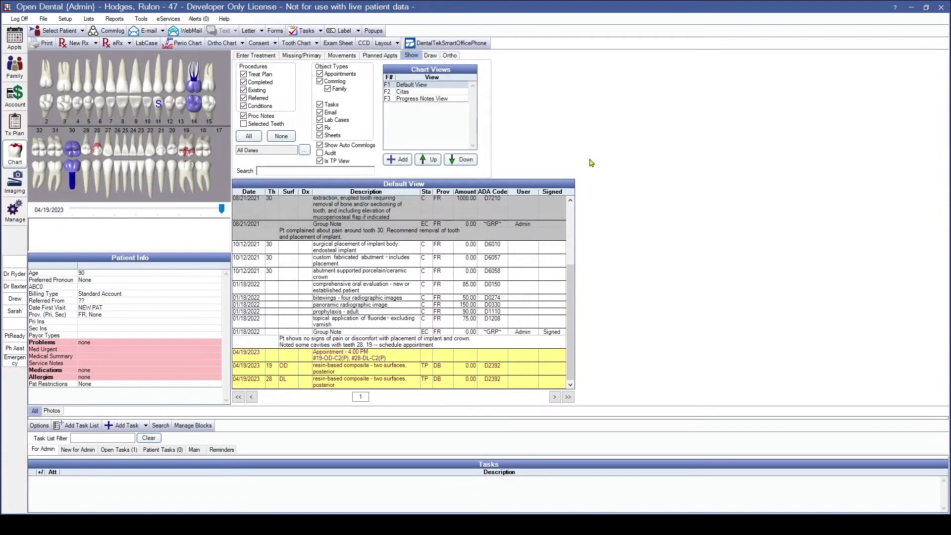
left_click(421, 100)
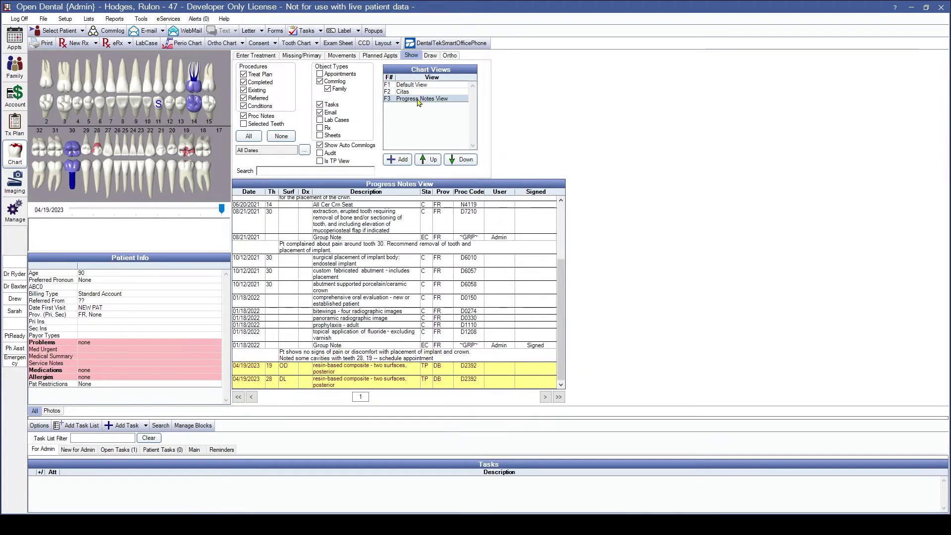
Preview the Progress Notes View's progress notes for printing, and close the preview.
right_click(377, 244)
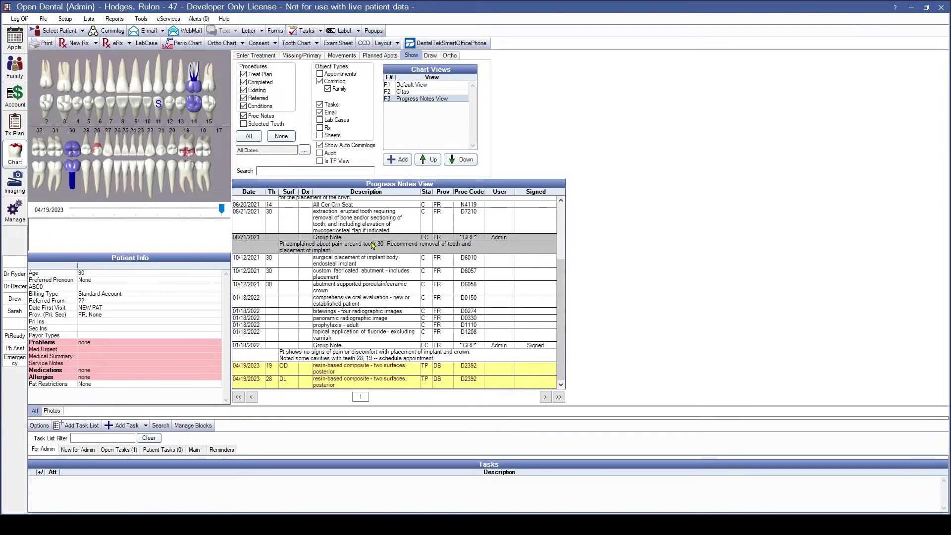
left_click(402, 273)
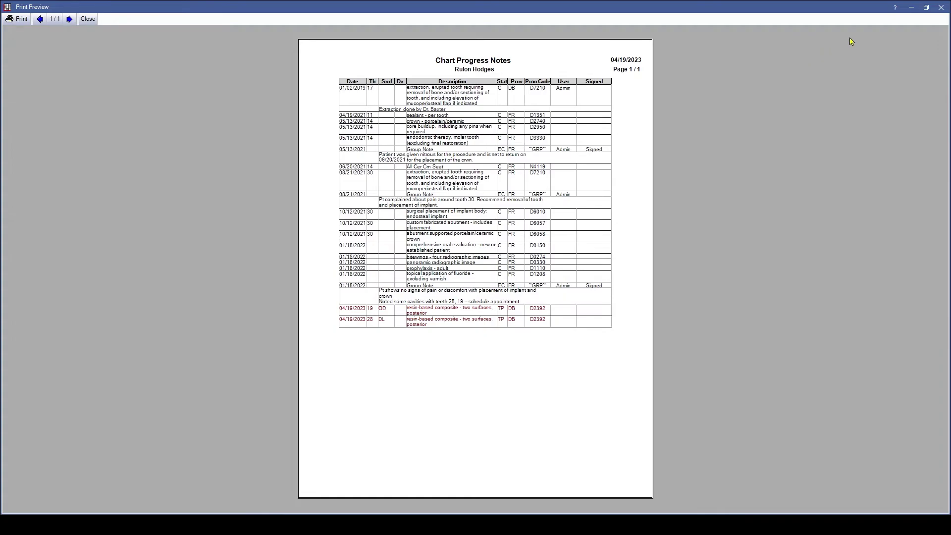
left_click(941, 9)
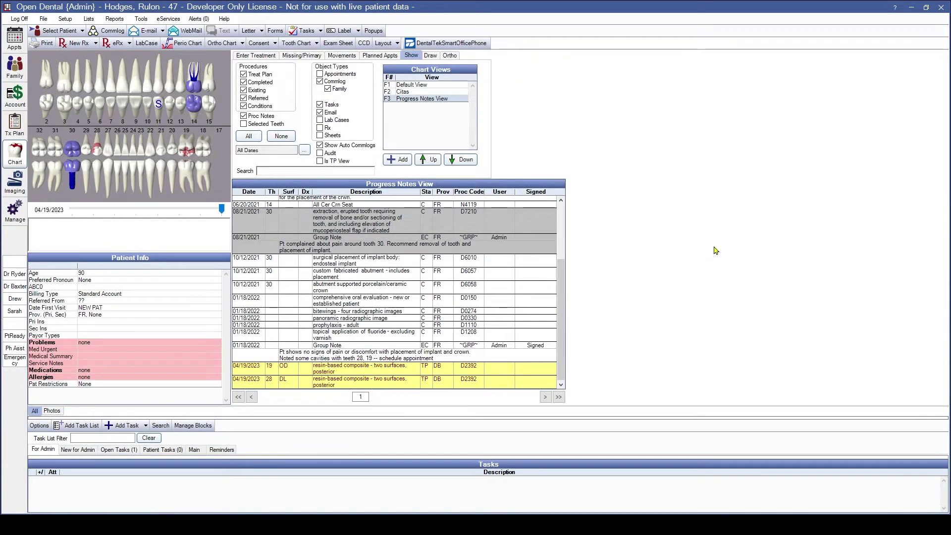
right_click(439, 248)
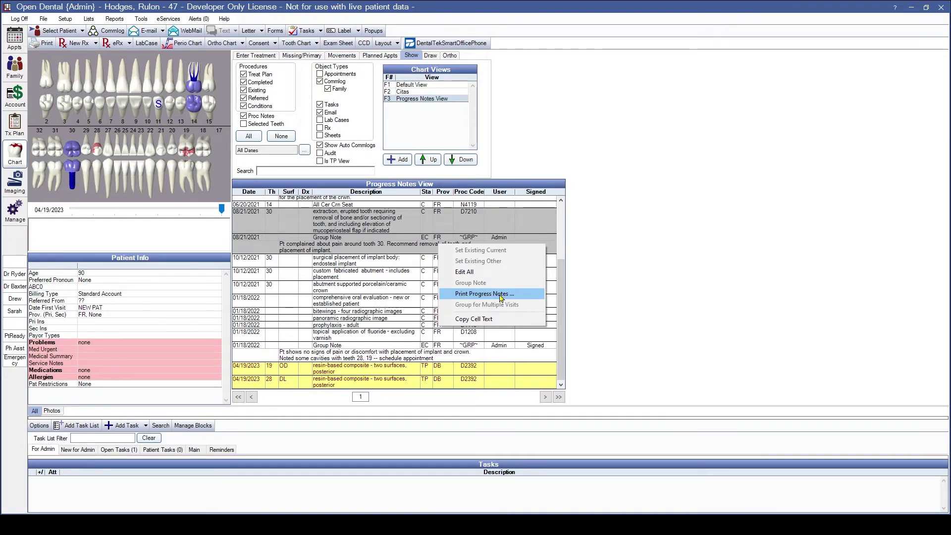
left_click(225, 65)
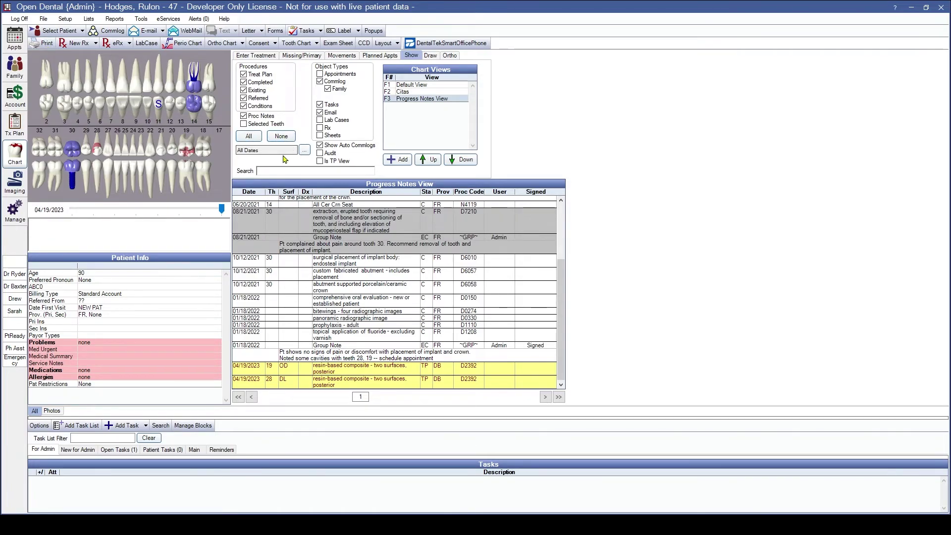
Filter the progress notes to the date range from 01/01/2019 to 01/31/2020.
left_click(305, 150)
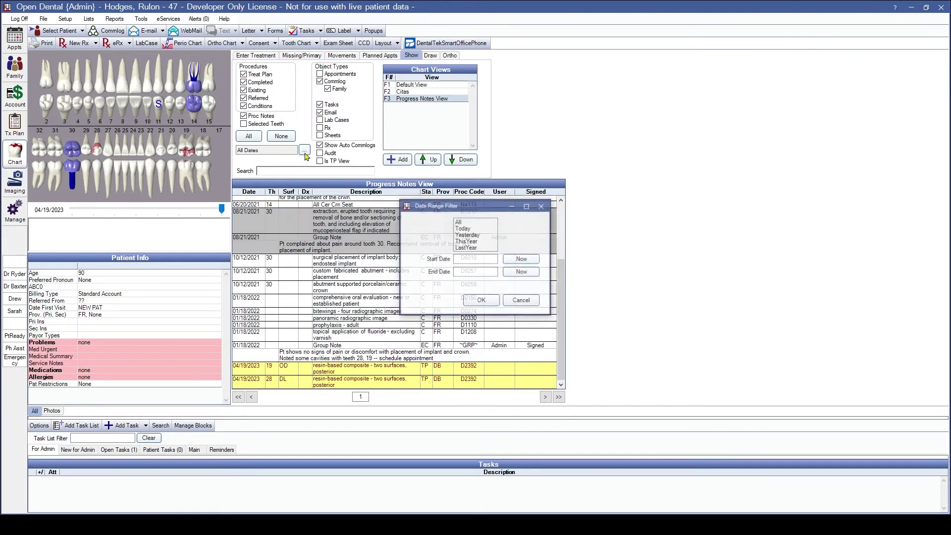
left_click(457, 259)
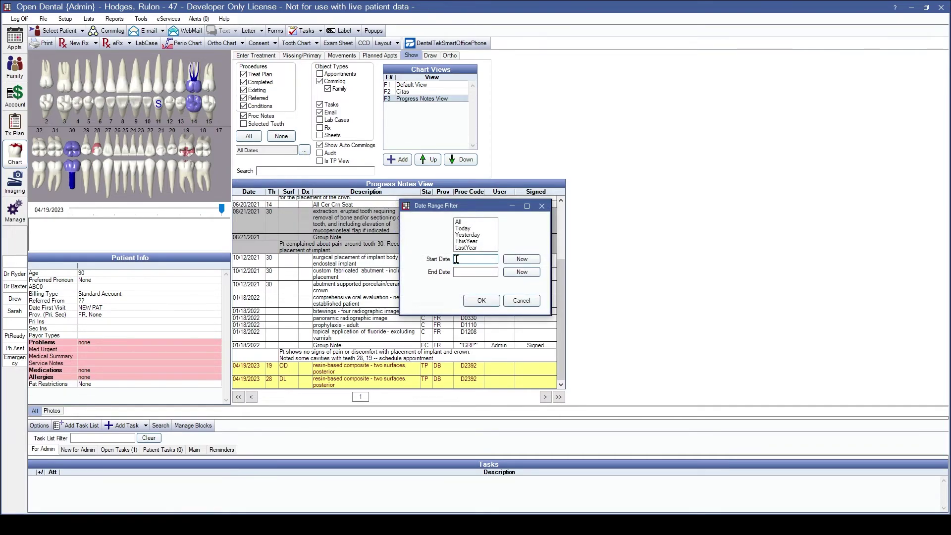
type("01/01/2019")
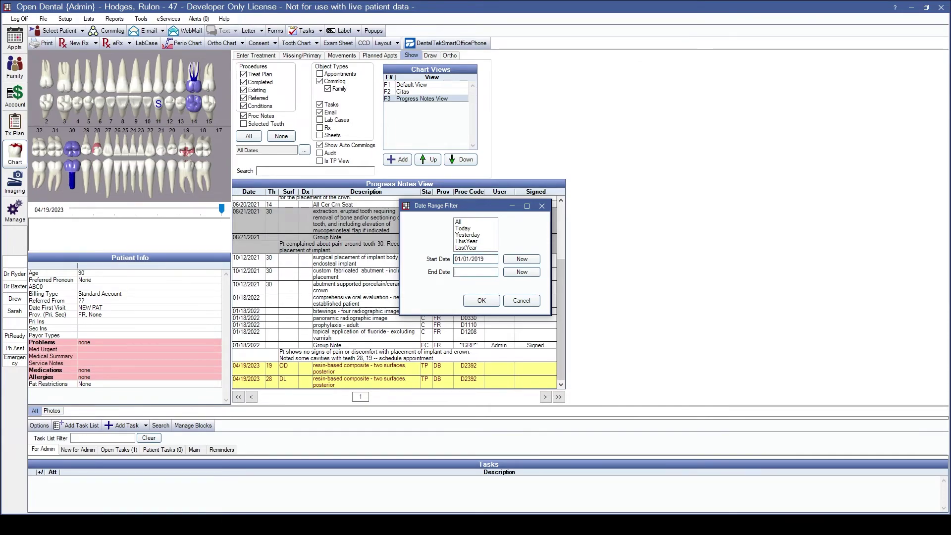
left_click(476, 272)
type("01/31")
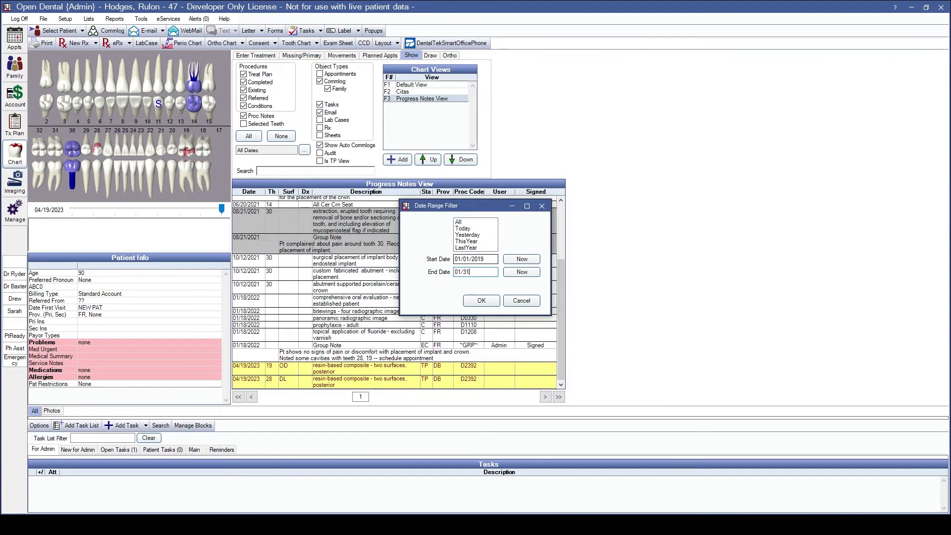
type("/2020")
left_click(487, 307)
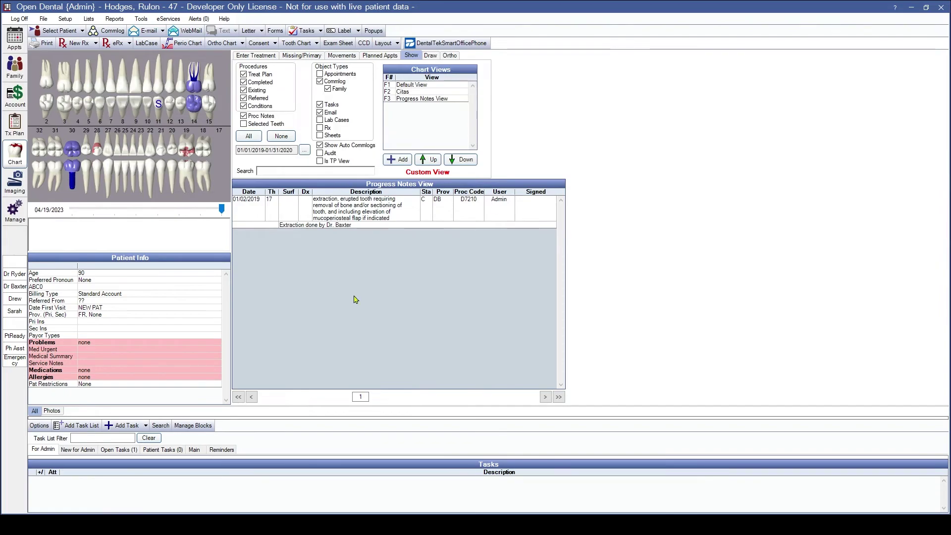
Preview the date-filtered progress notes for printing, close the preview, and switch to the Default View.
right_click(400, 210)
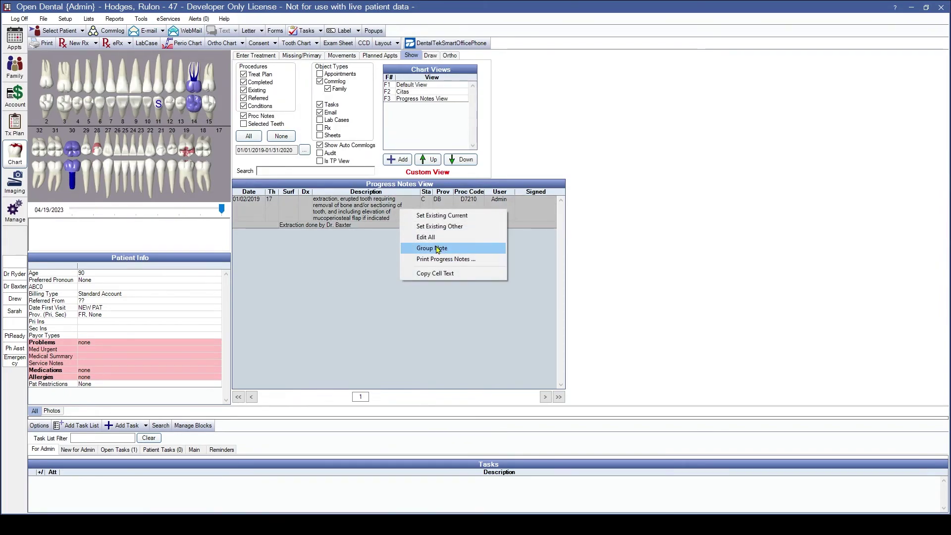
left_click(443, 258)
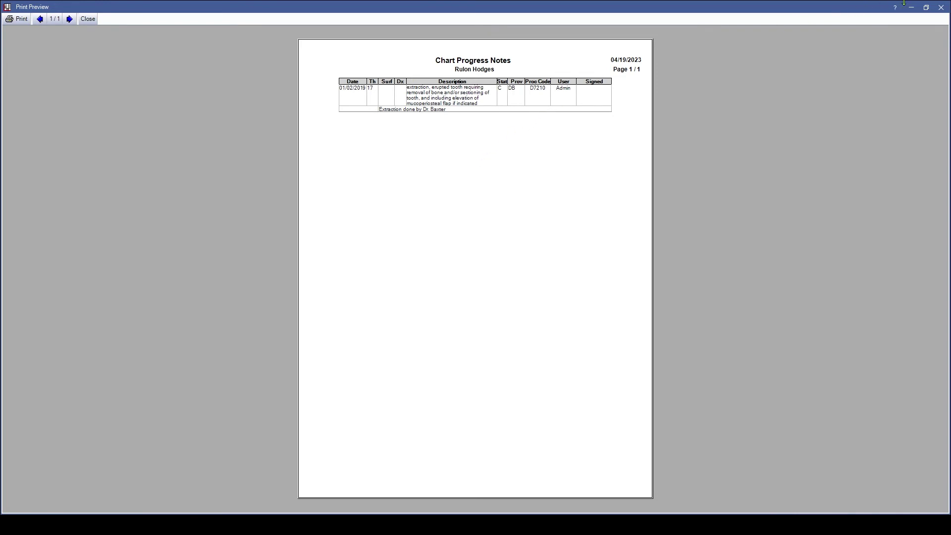
left_click(941, 8)
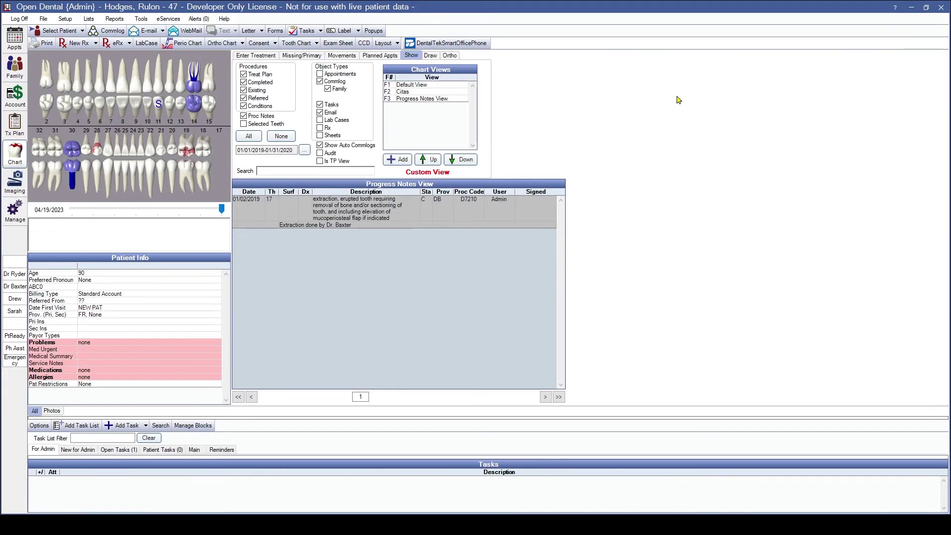
left_click(430, 86)
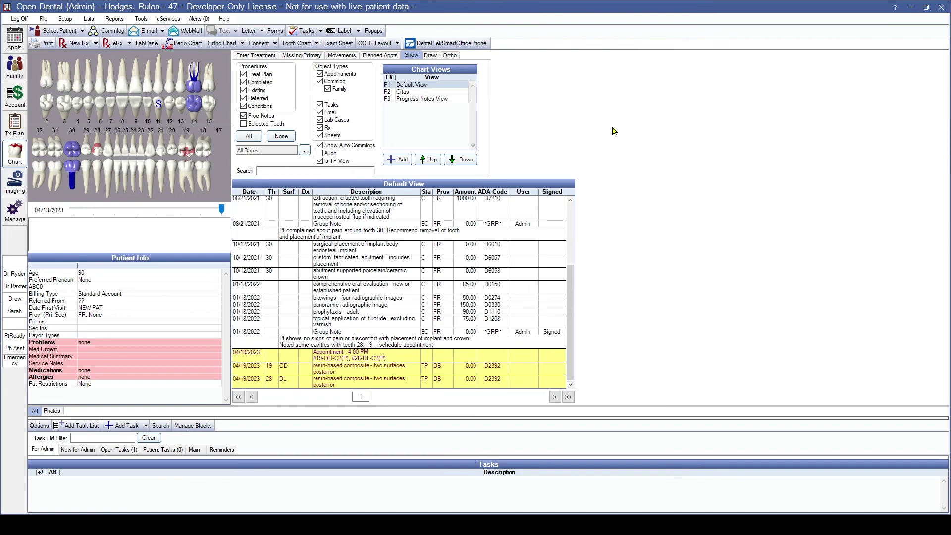